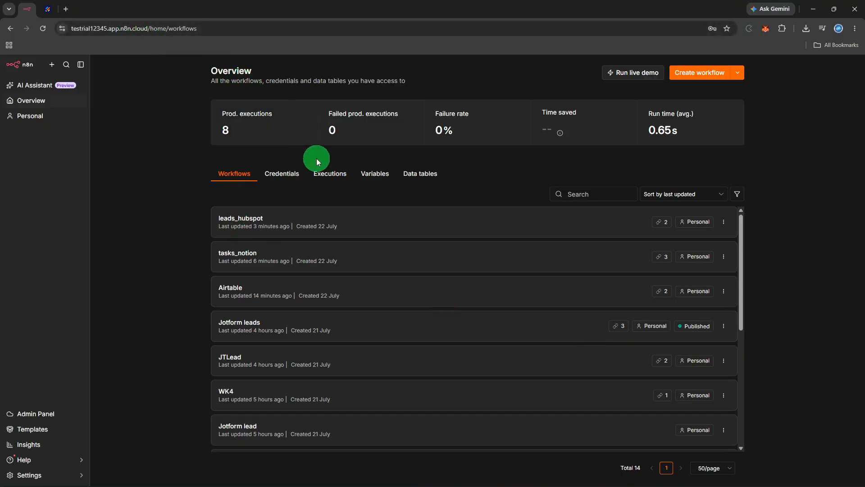
Create a new workflow and name it "jtfrm leads".
left_click(711, 75)
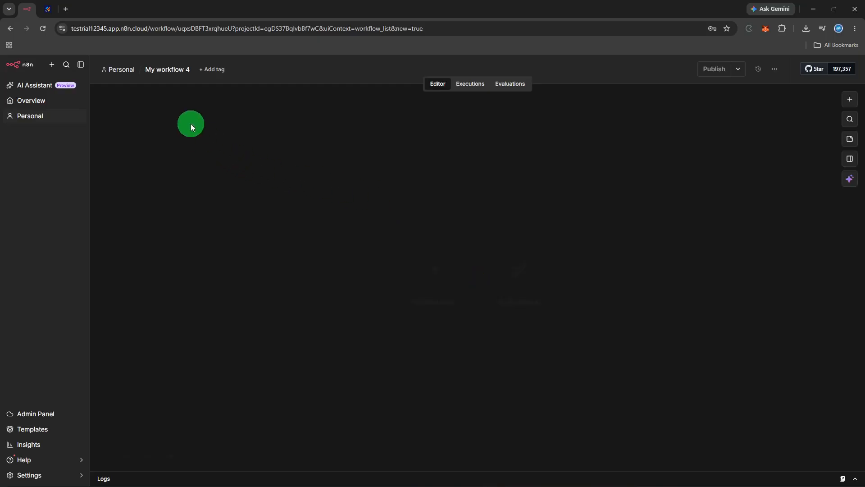
left_click(165, 67)
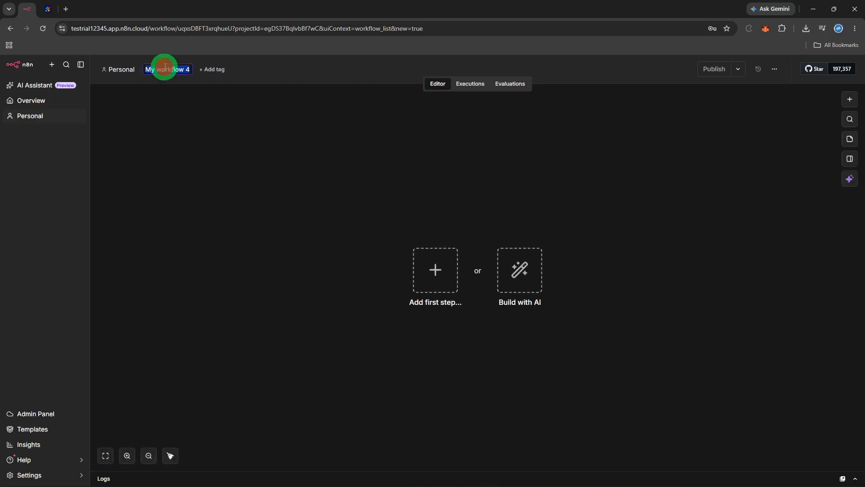
key("BackSpace")
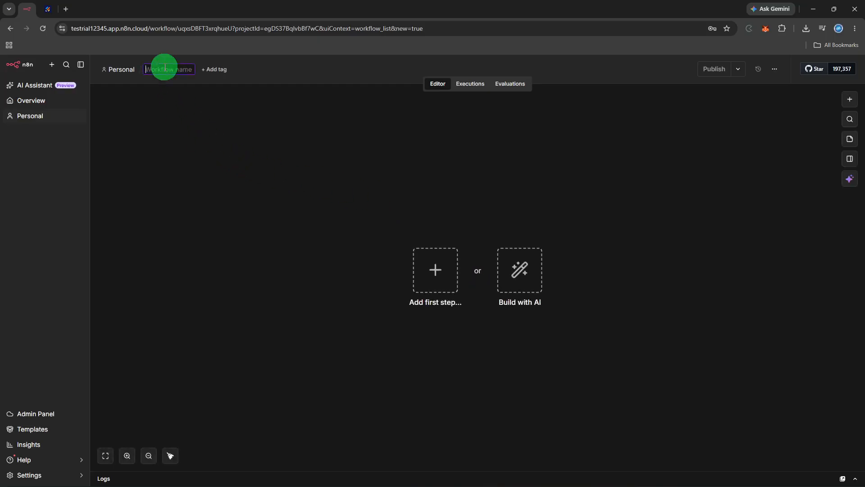
type("jt")
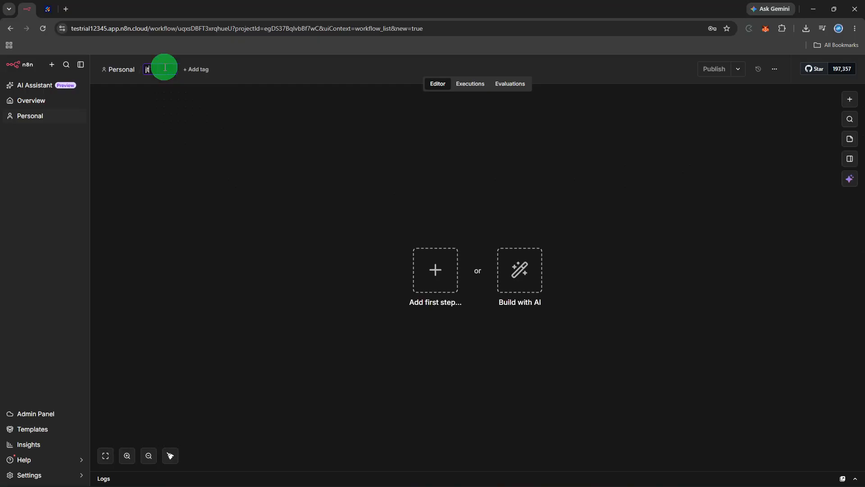
type("frm leads")
left_click(272, 152)
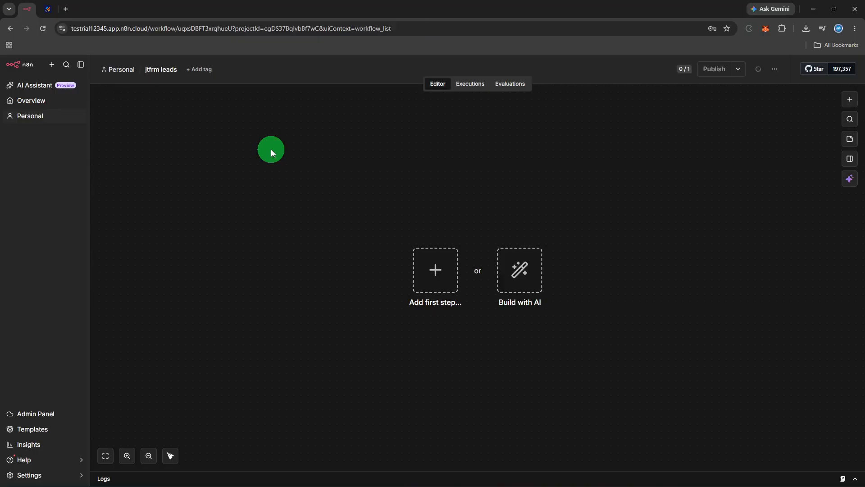
Add a Jotform Trigger as the workflow's first step and start creating a new Jotform API credential for it.
left_click(432, 268)
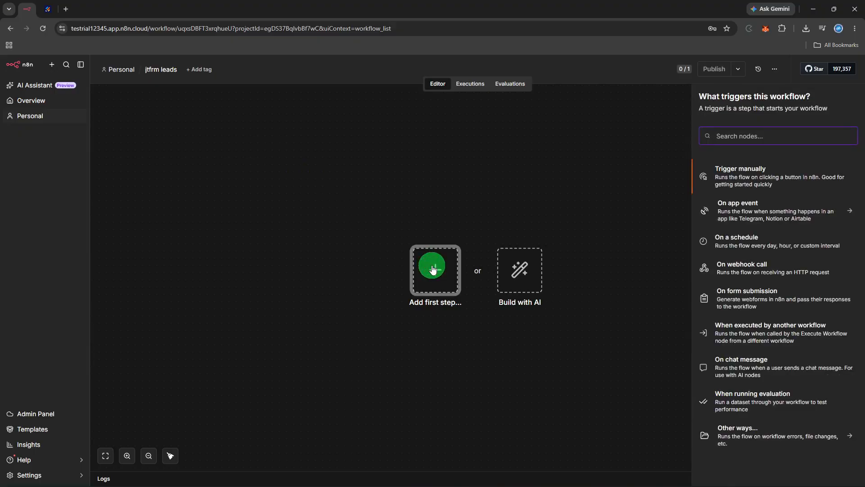
type("jo")
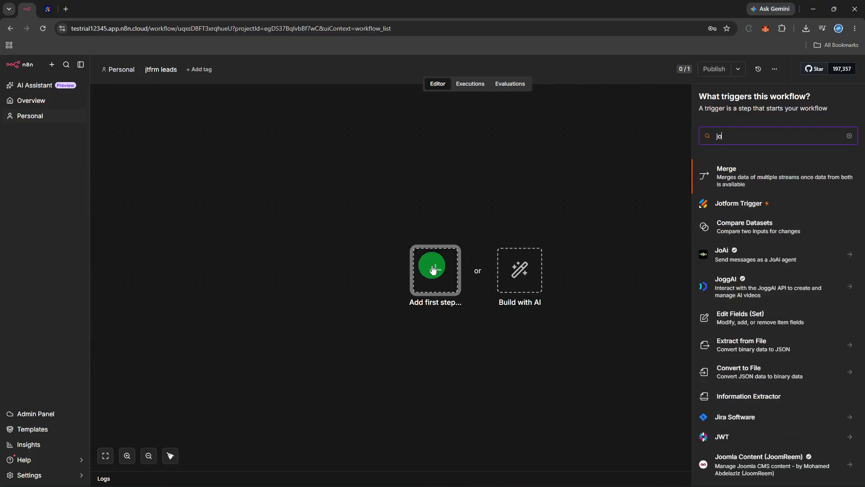
type("tf")
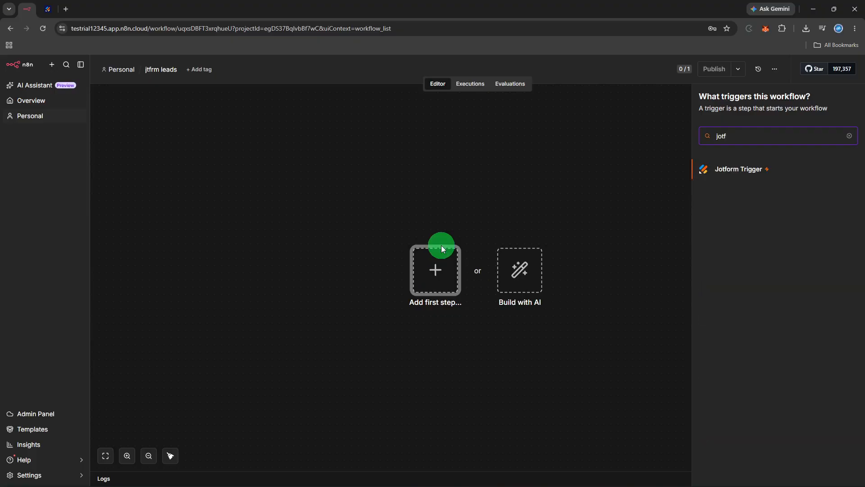
left_click(811, 171)
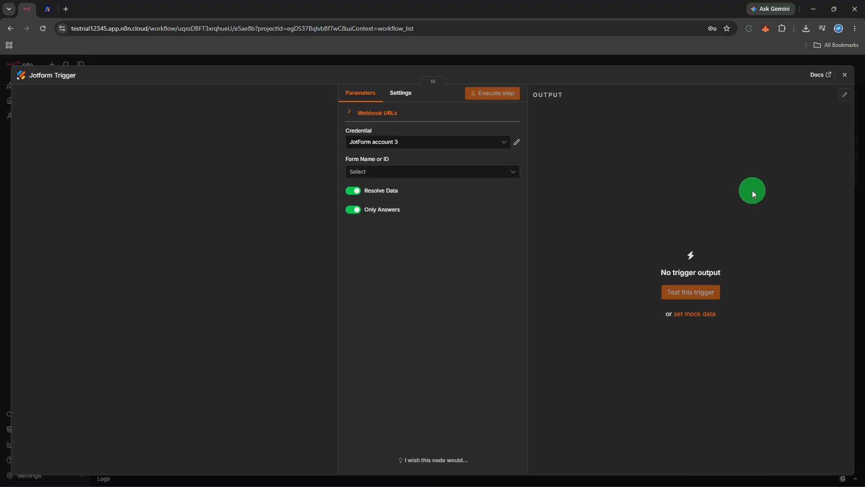
left_click(477, 148)
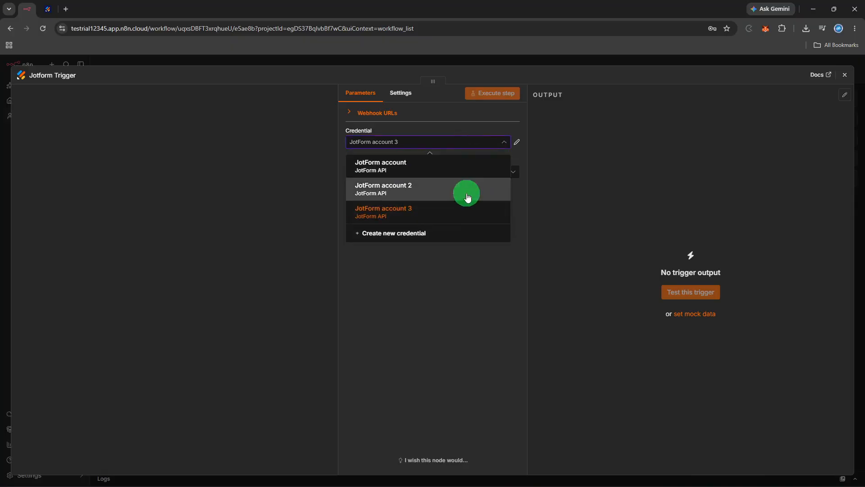
left_click(453, 235)
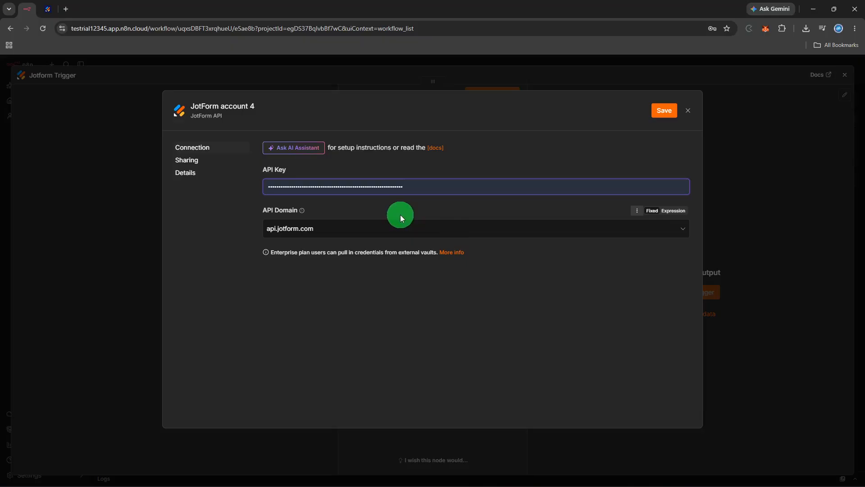
Switch to Jotform and open the API section of the account settings.
key("ctrl+Tab")
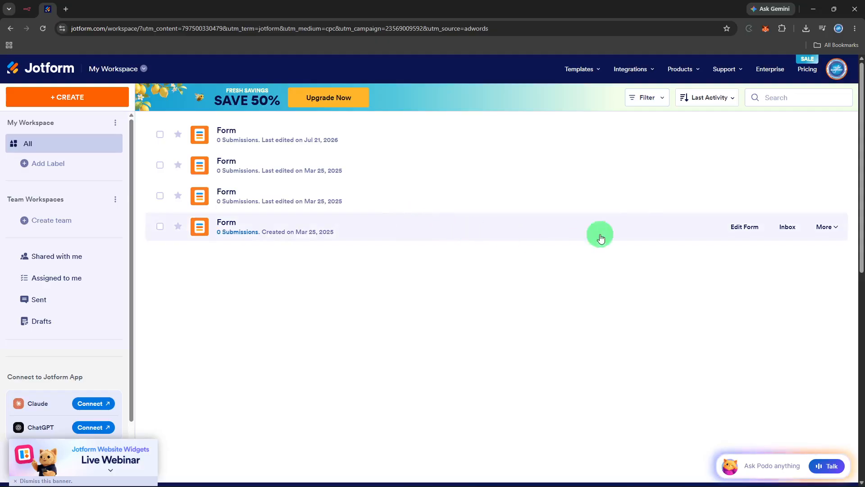
left_click(834, 76)
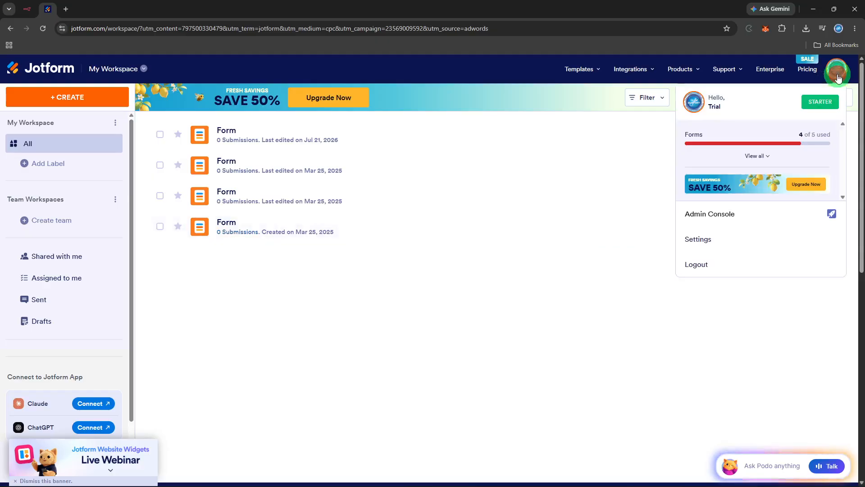
left_click(757, 238)
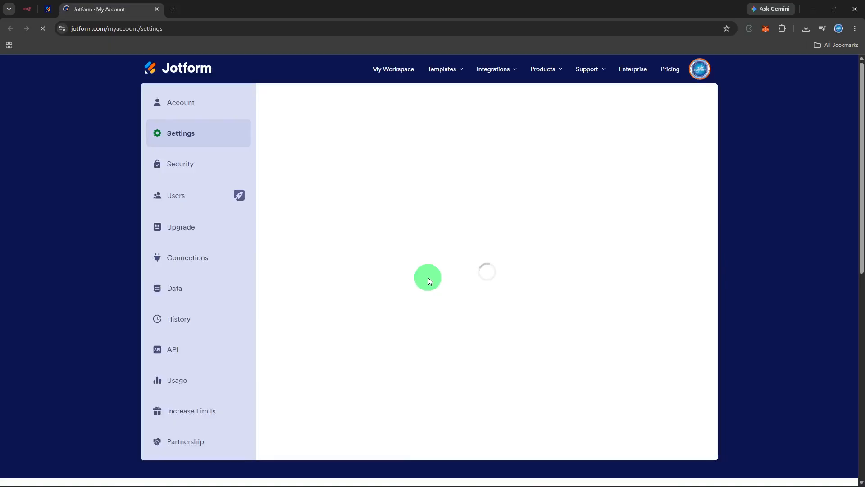
left_click(219, 347)
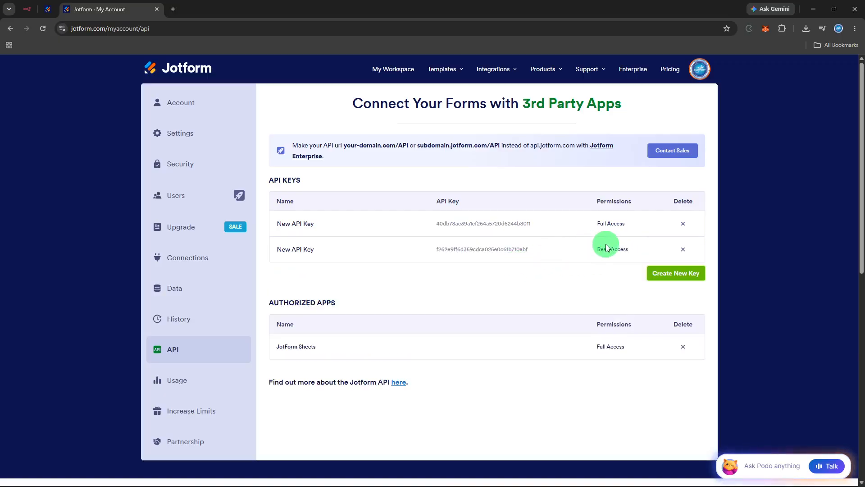
Set the second API key's permission to Full Access and copy that key.
left_click(606, 248)
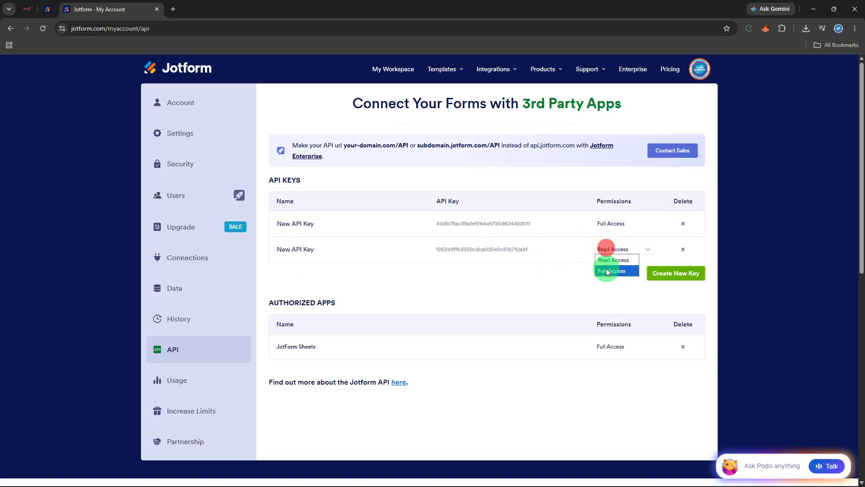
left_click(607, 271)
double_click(463, 249)
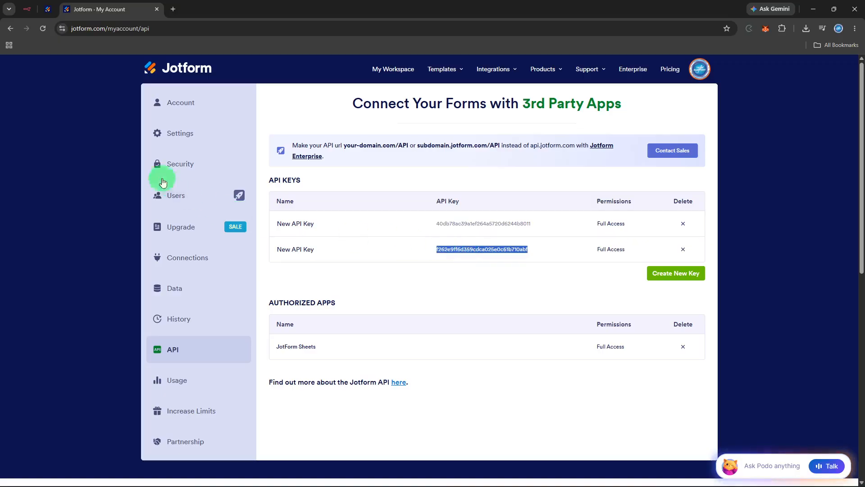
Back in n8n, replace the prefilled API key in the new Jotform credential with the copied key, save it, and decline the browser's password update.
left_click(29, 15)
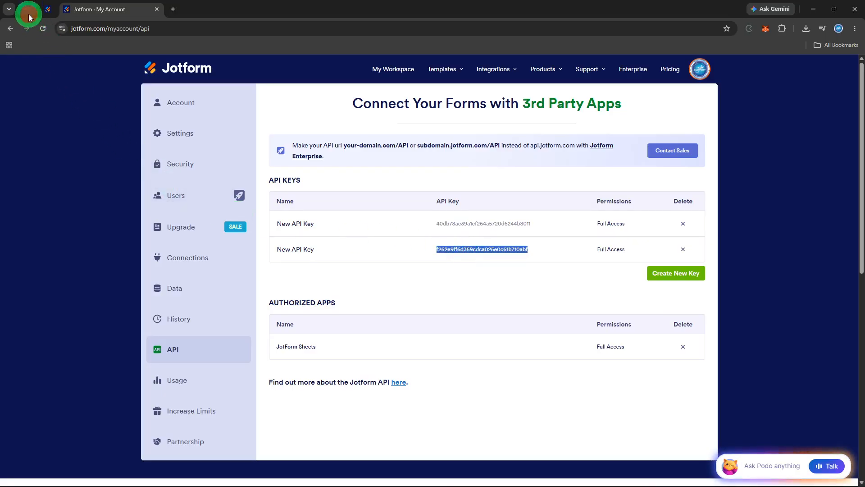
left_click(301, 186)
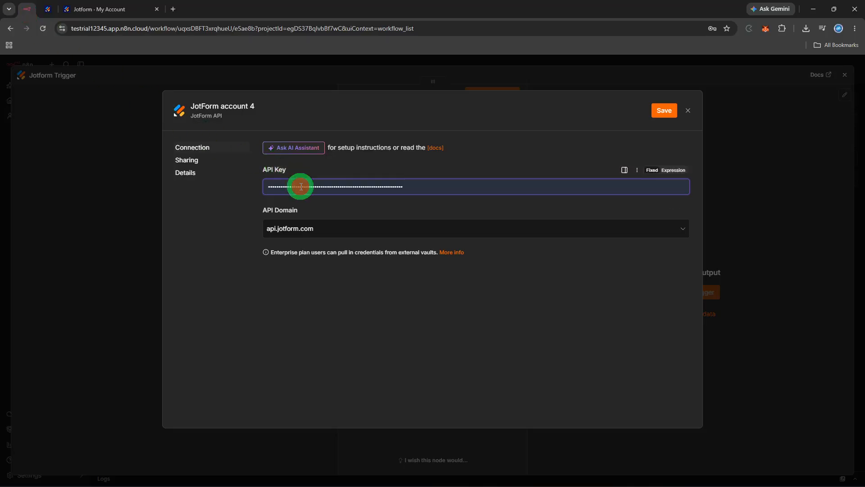
left_click(359, 189)
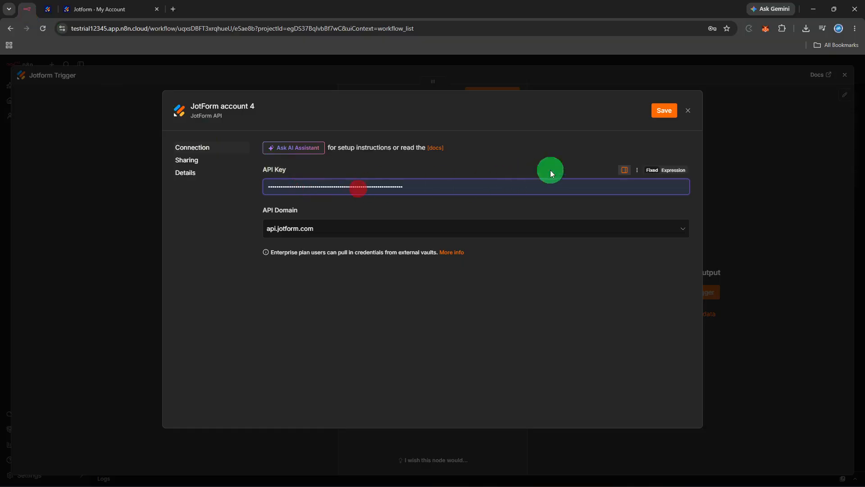
left_click(663, 171)
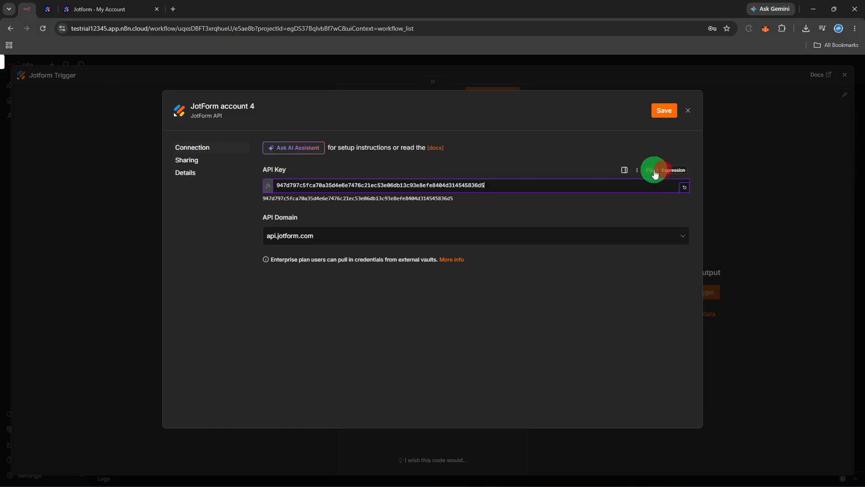
left_click(653, 171)
left_click(590, 192)
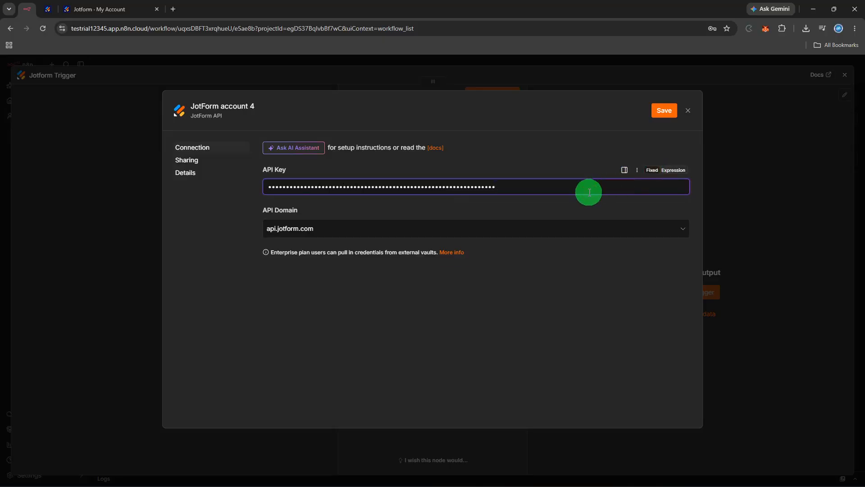
key("ctrl+a")
key("ctrl+v")
left_click(666, 115)
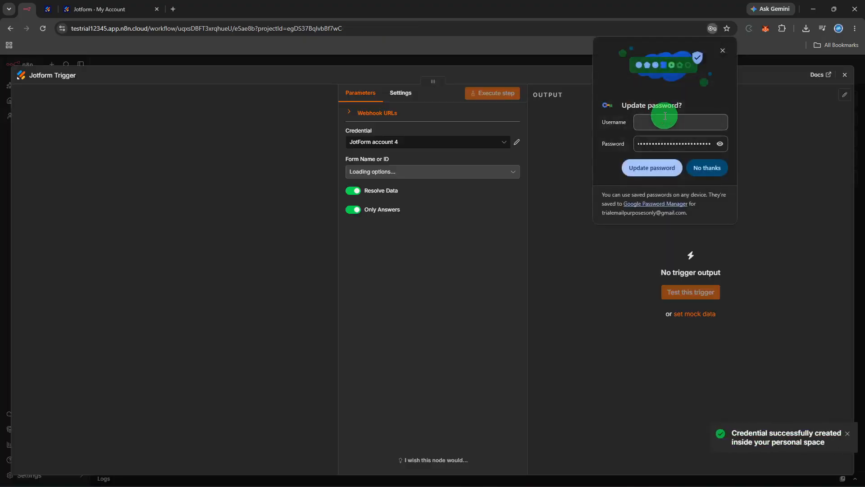
left_click(701, 166)
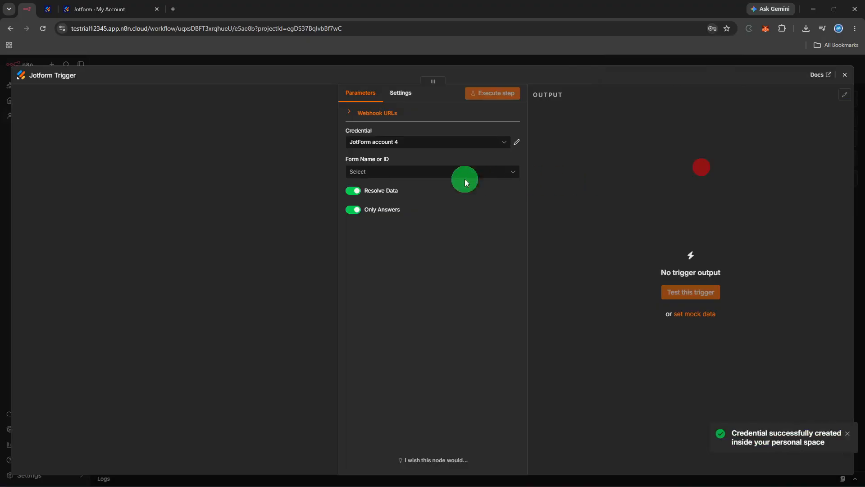
Select the first listed form for the Jotform Trigger, leave it listening for a test event, and return to the canvas.
left_click(433, 173)
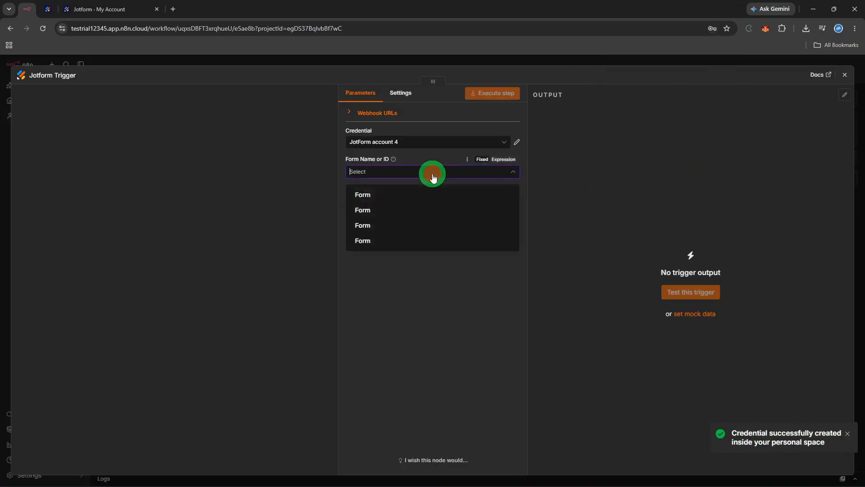
left_click(422, 194)
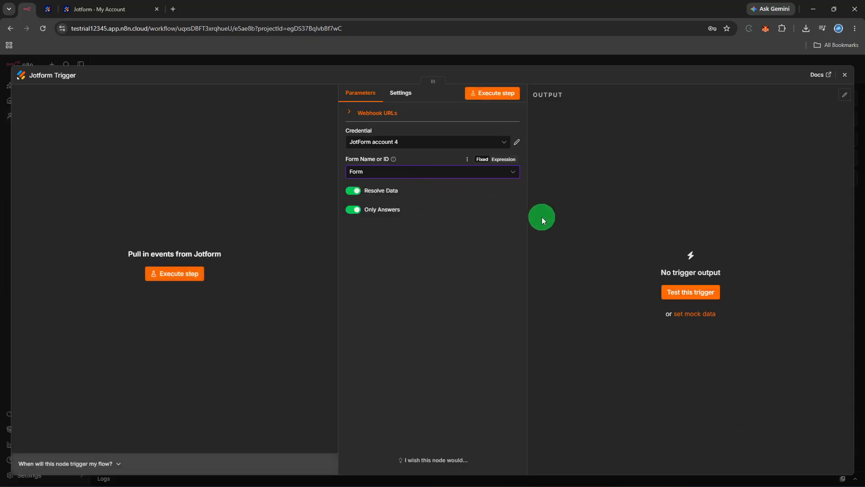
left_click(680, 292)
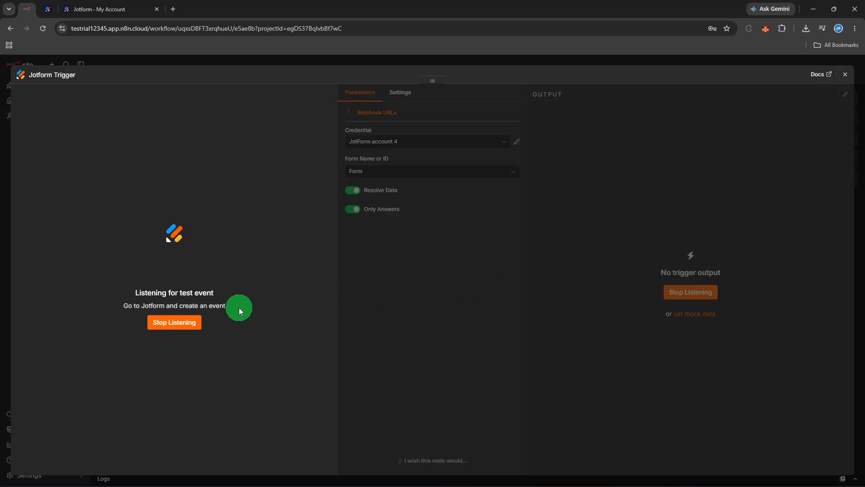
left_click(185, 322)
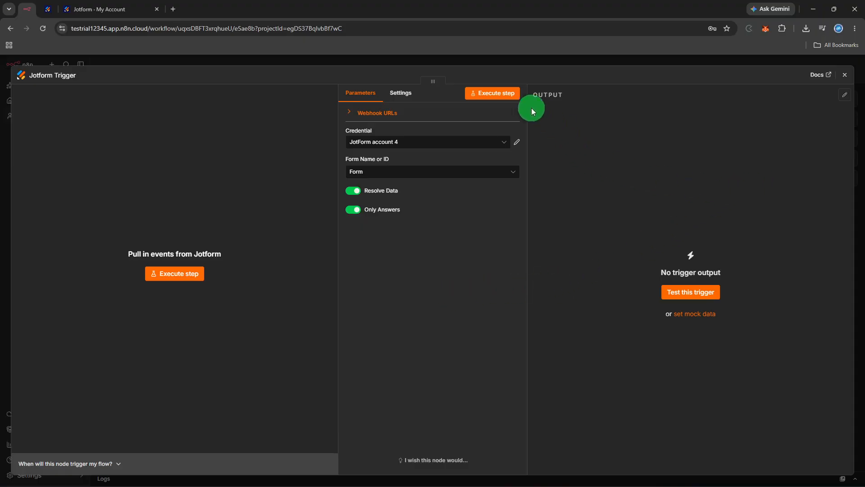
left_click(506, 96)
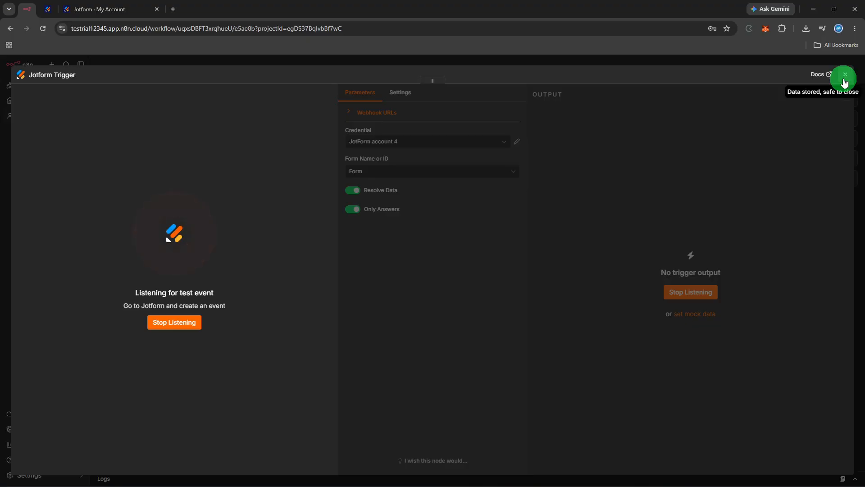
left_click(845, 76)
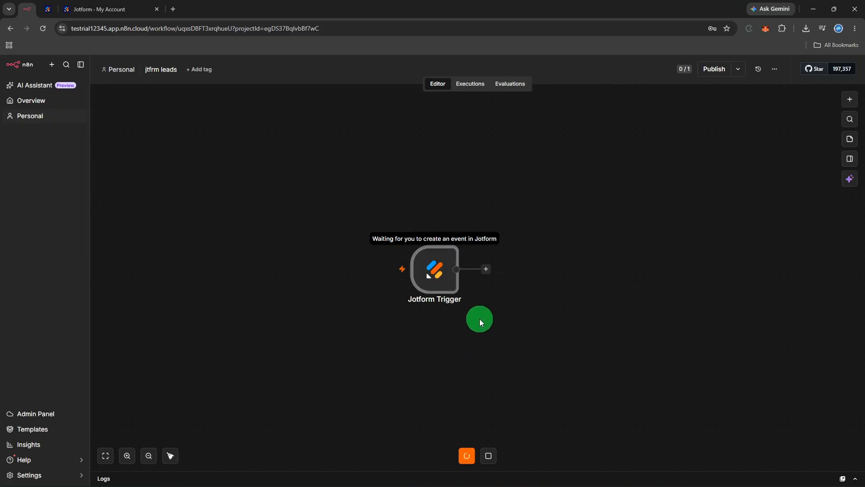
Add a Google Sheets node with the Create sheet action after the Jotform Trigger.
left_click(489, 272)
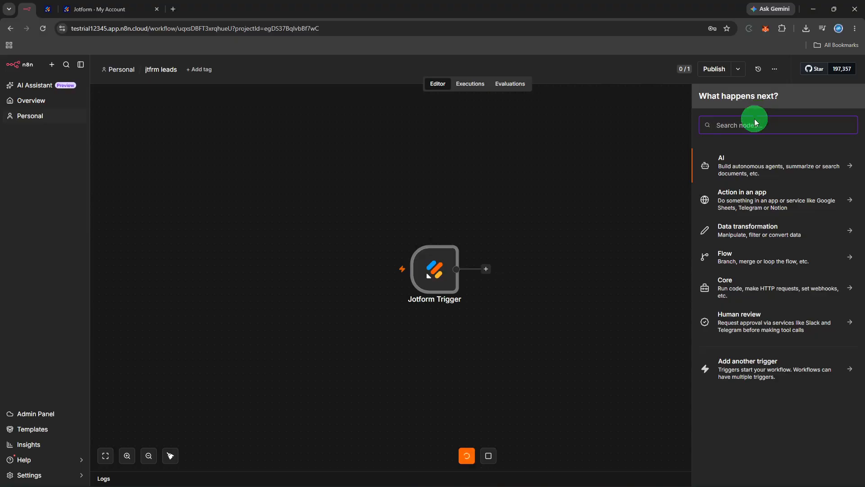
type("goo")
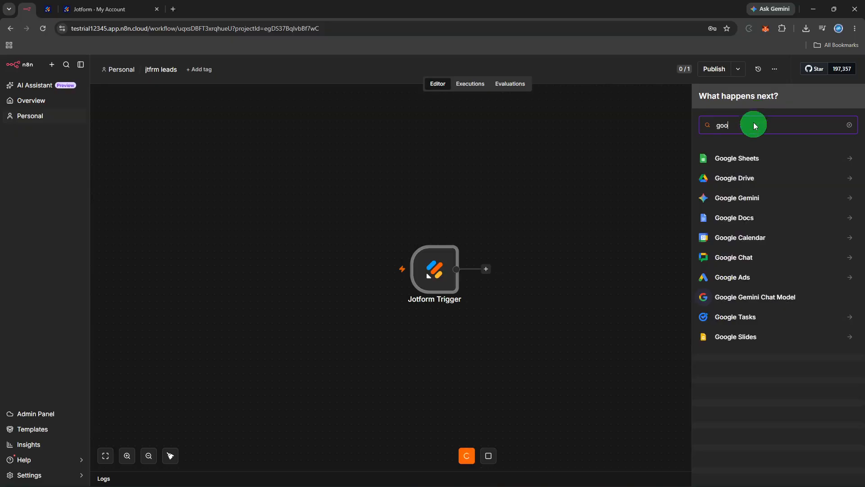
type("gle")
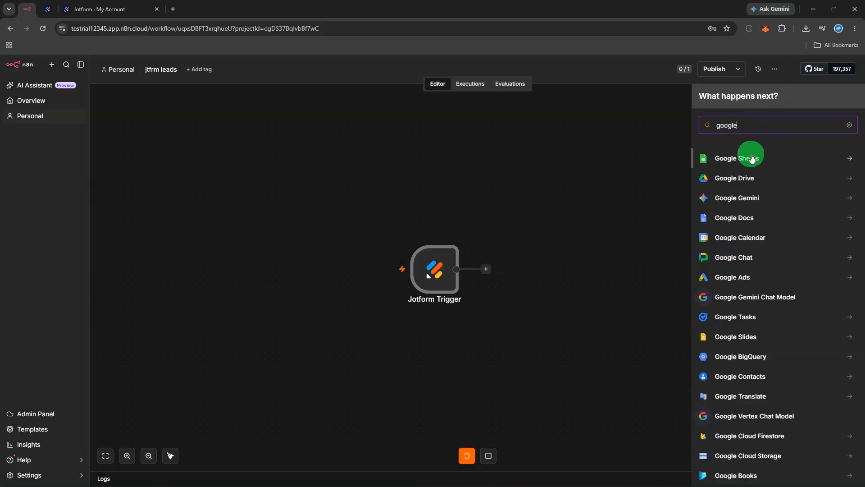
left_click(751, 156)
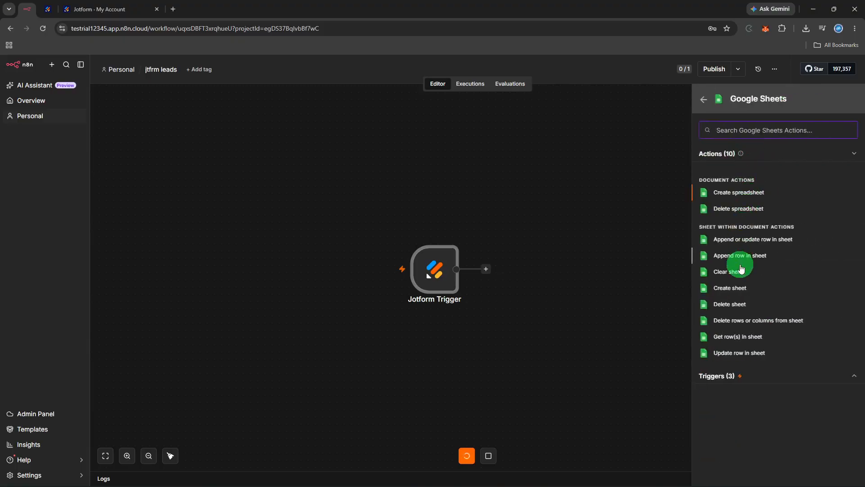
left_click(737, 289)
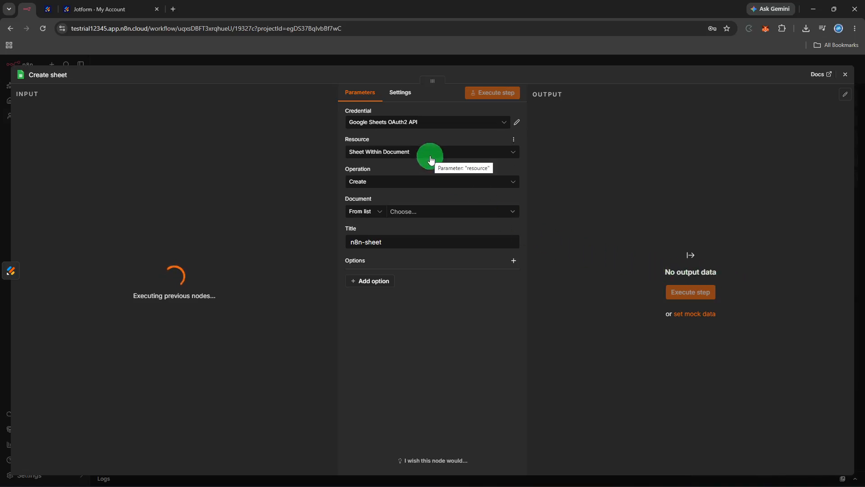
Choose the first "Getting Started" spreadsheet as the Create sheet node's document and return to the canvas.
left_click(437, 213)
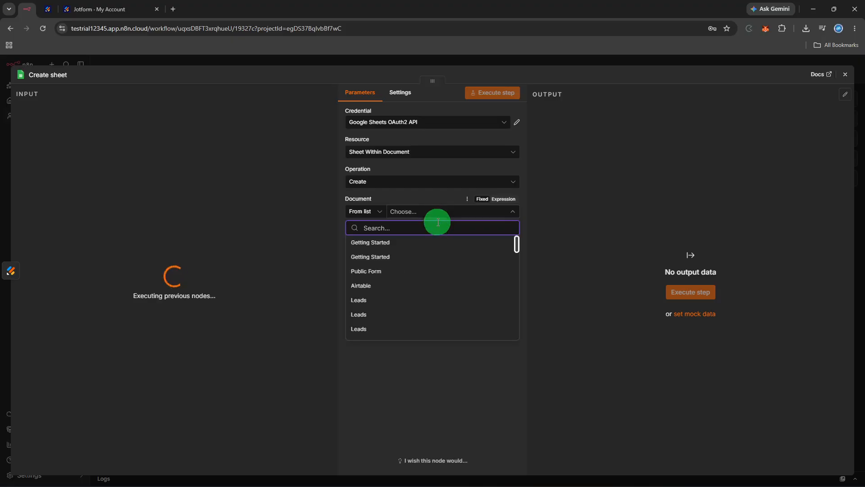
left_click(431, 244)
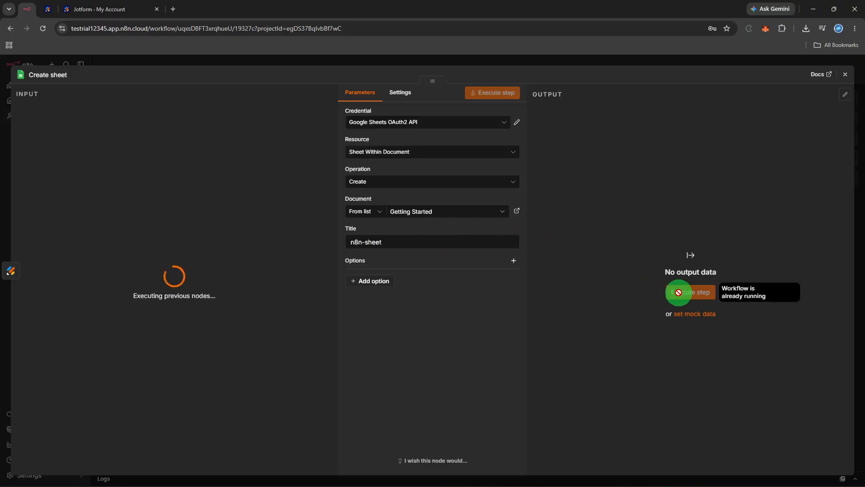
left_click(844, 75)
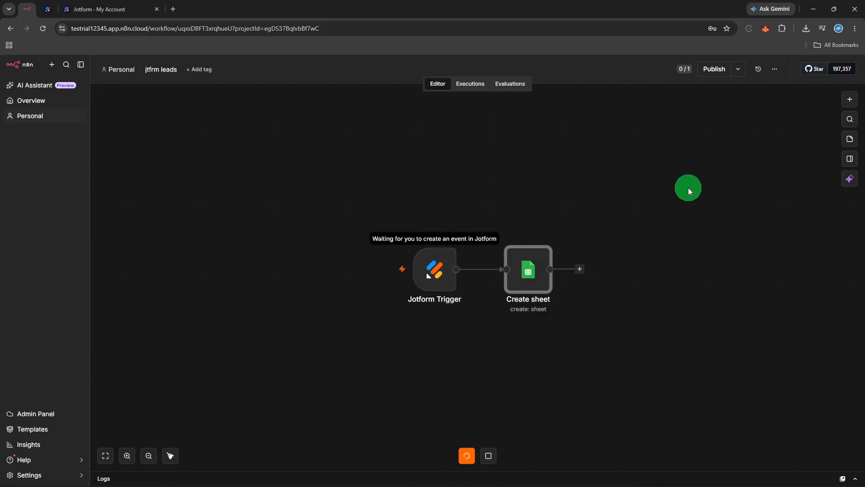
left_click(688, 188)
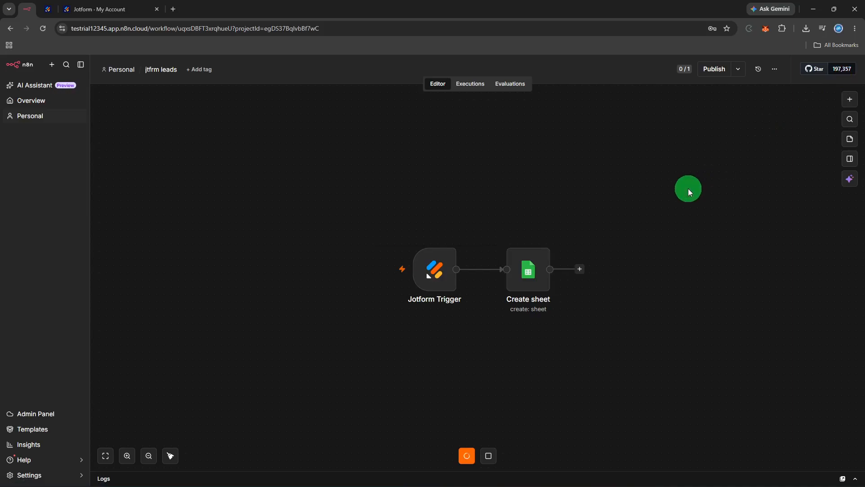